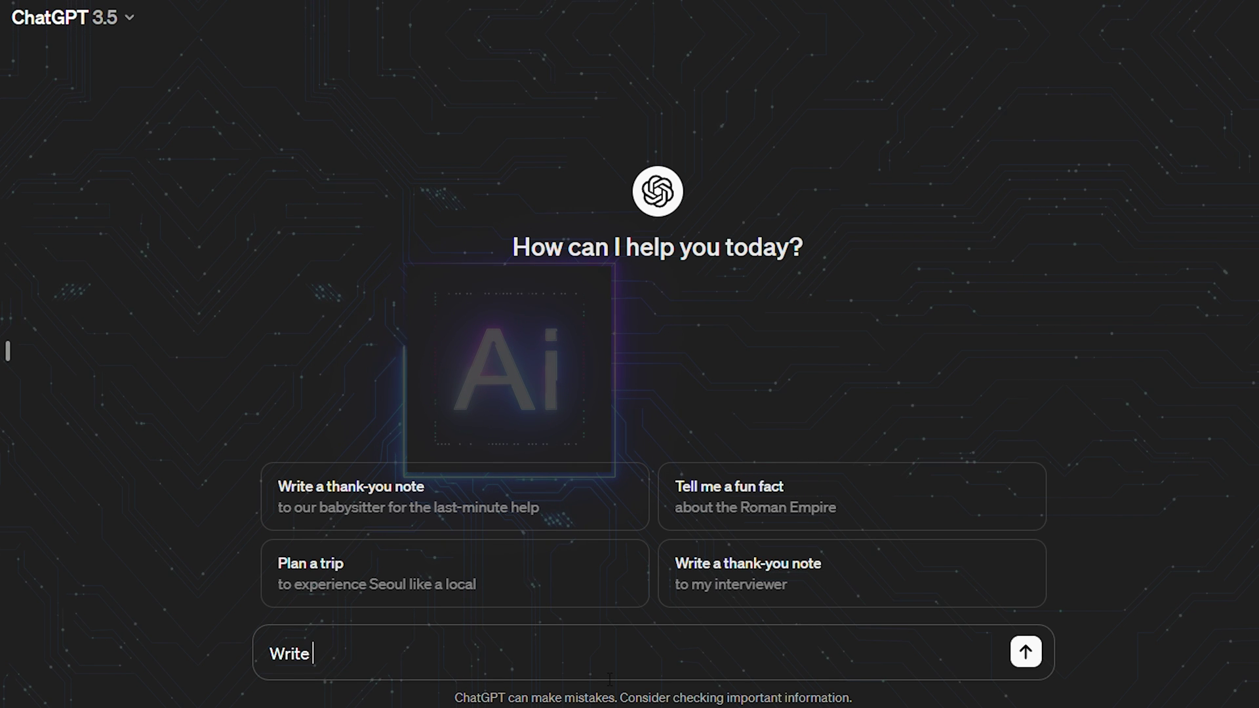
Send the SOP request to ChatGPT, then switch to the Stranded on Mulberry Island chat.
{"action": "key", "text": "Return"}
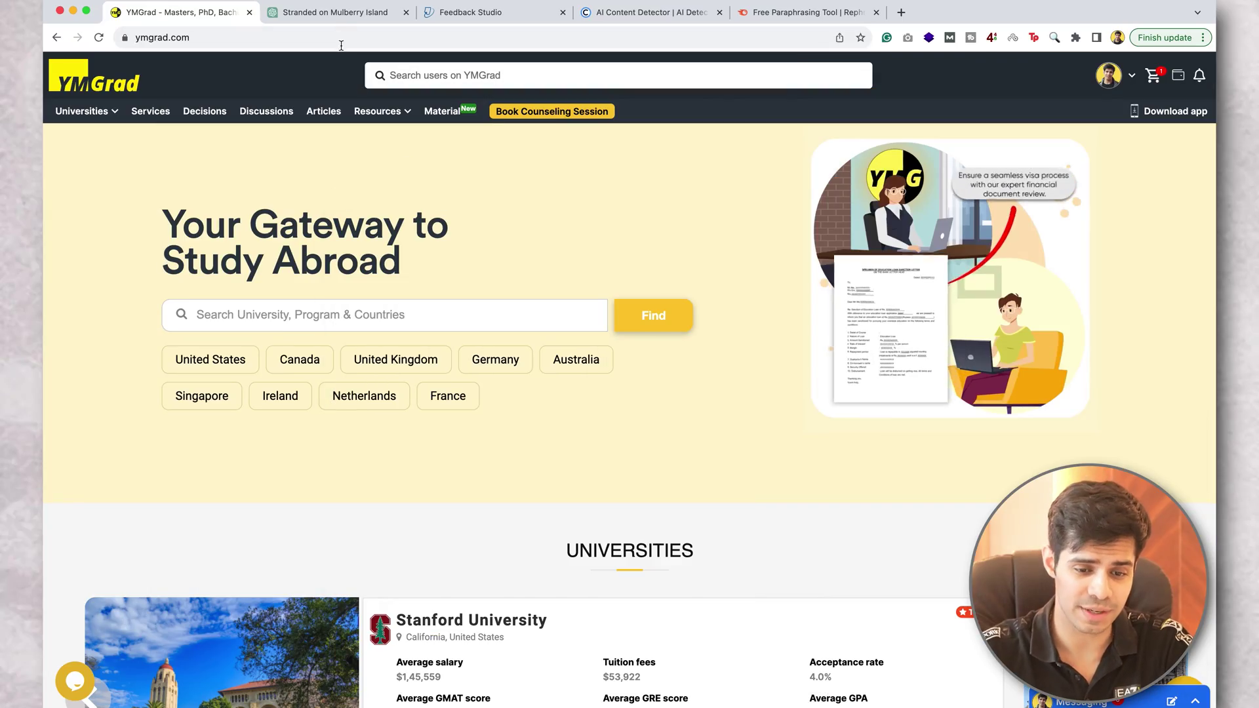
{"action": "left_click", "coordinate": [328, 16]}
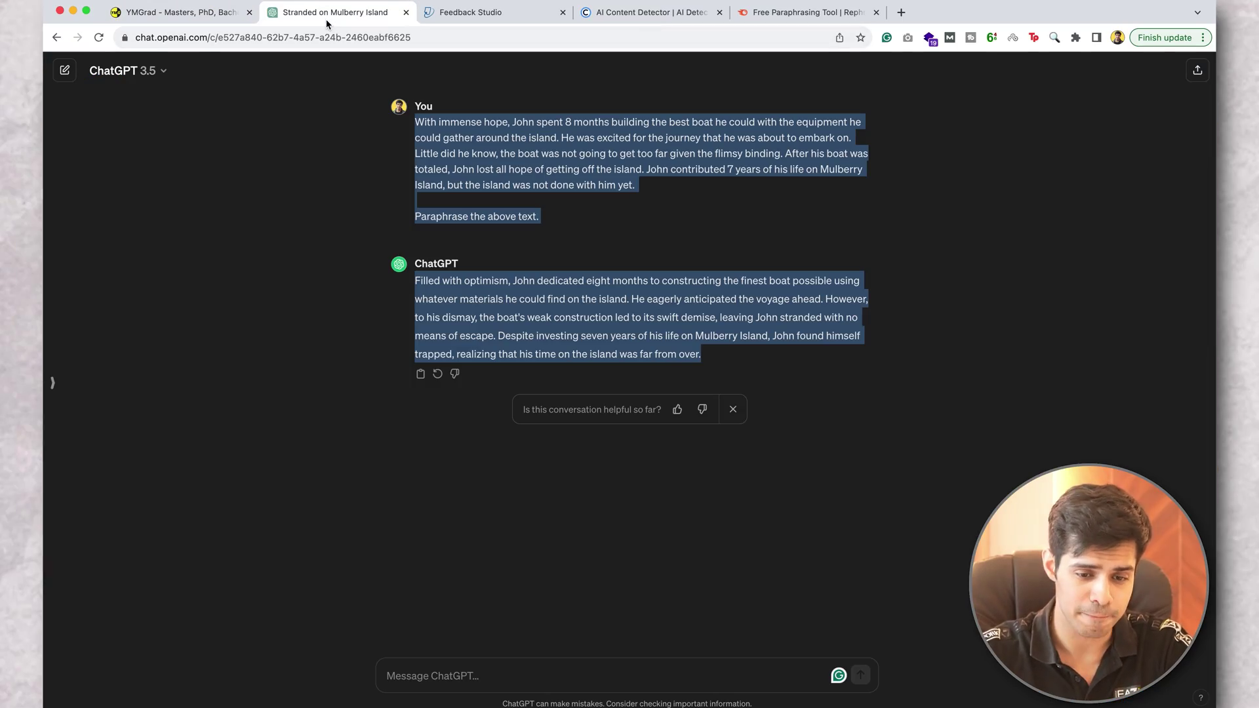
{"action": "left_click", "coordinate": [445, 131]}
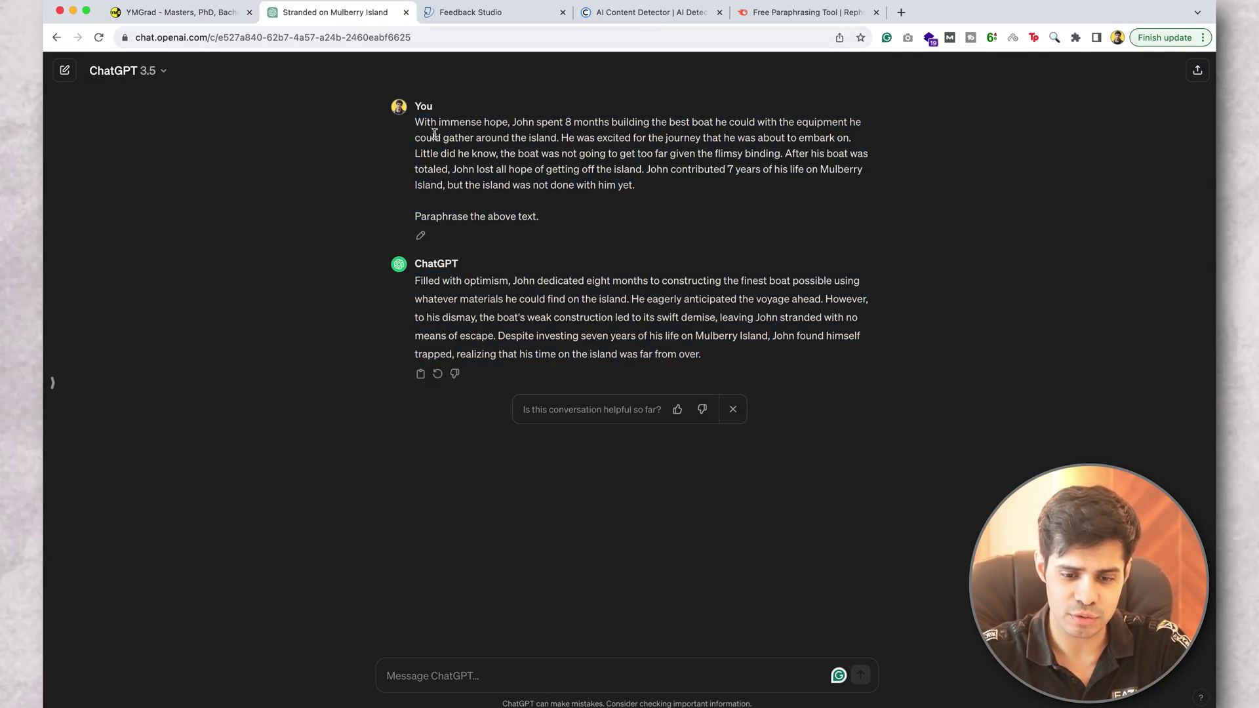
{"action": "left_click_drag", "start_coordinate": [416, 122], "coordinate": [573, 166]}
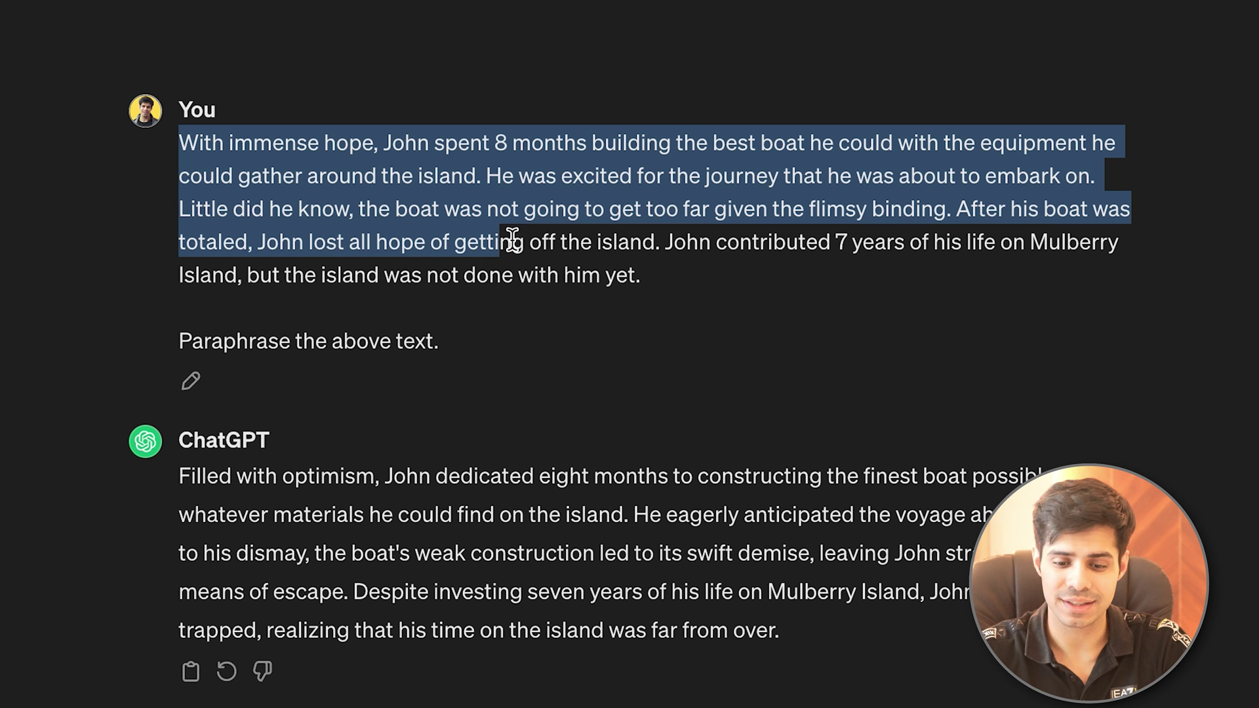
{"action": "left_click_drag", "start_coordinate": [512, 240], "coordinate": [664, 289]}
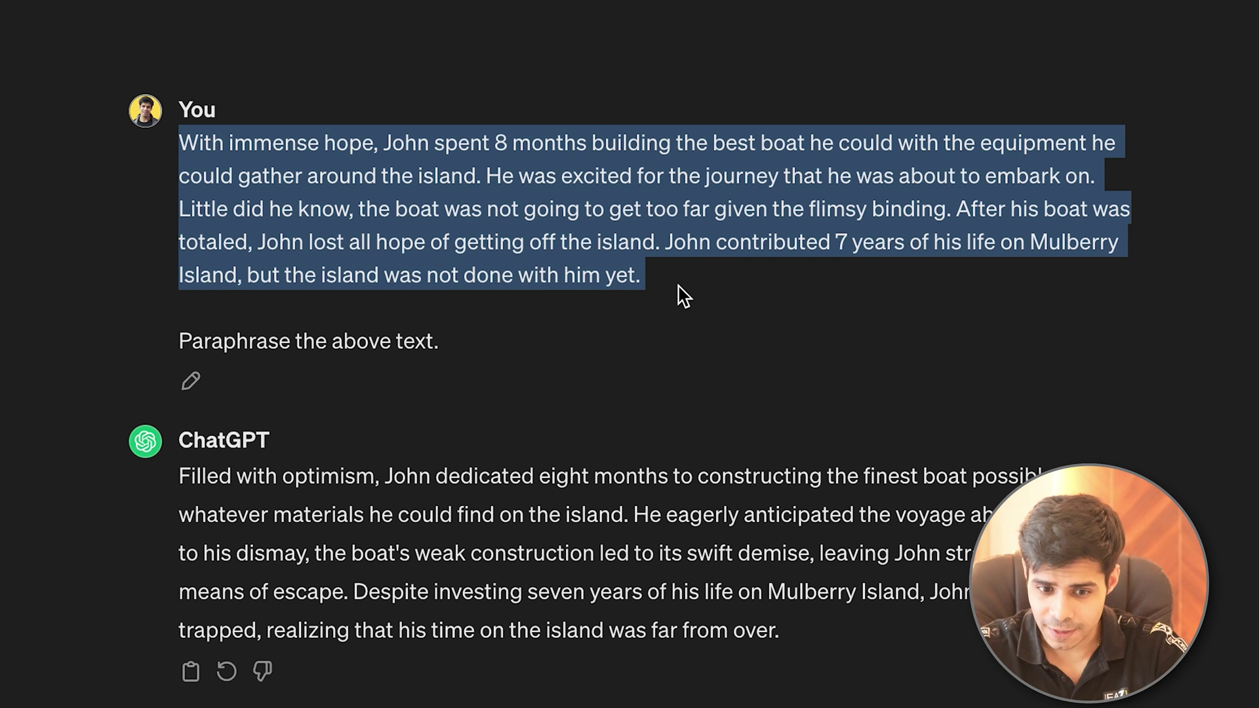
{"action": "left_click", "coordinate": [621, 260]}
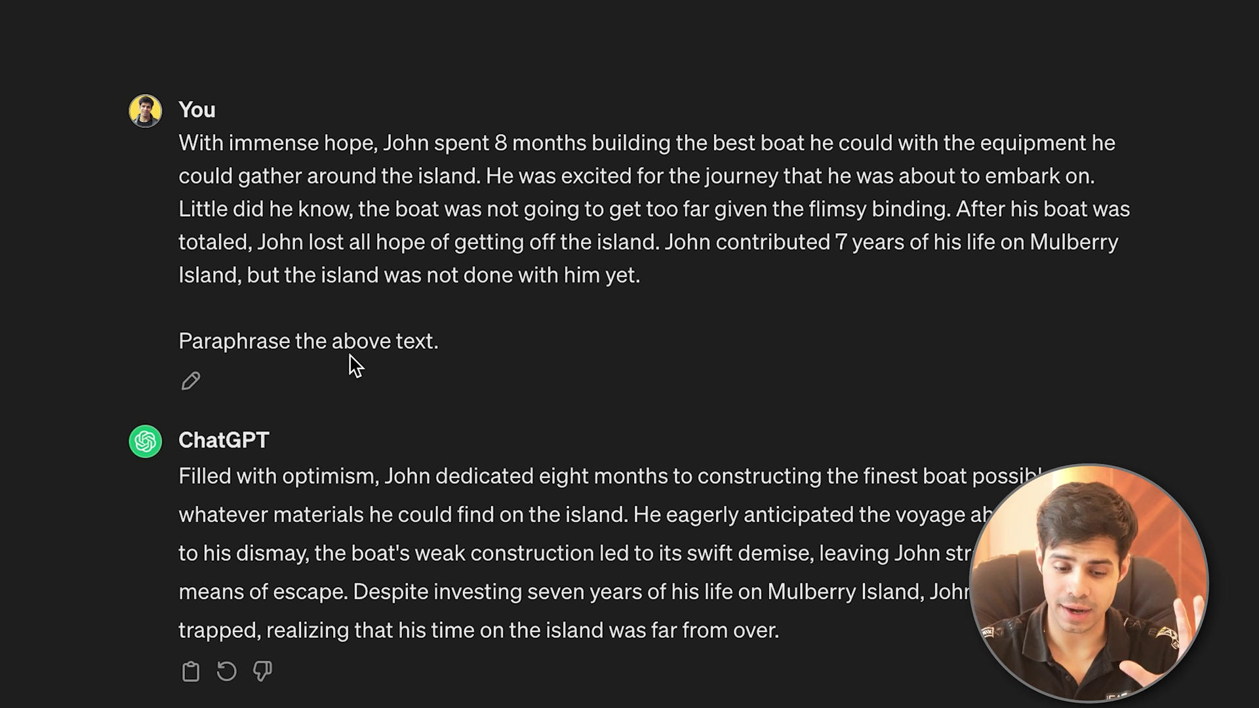
{"action": "triple_click", "coordinate": [415, 502]}
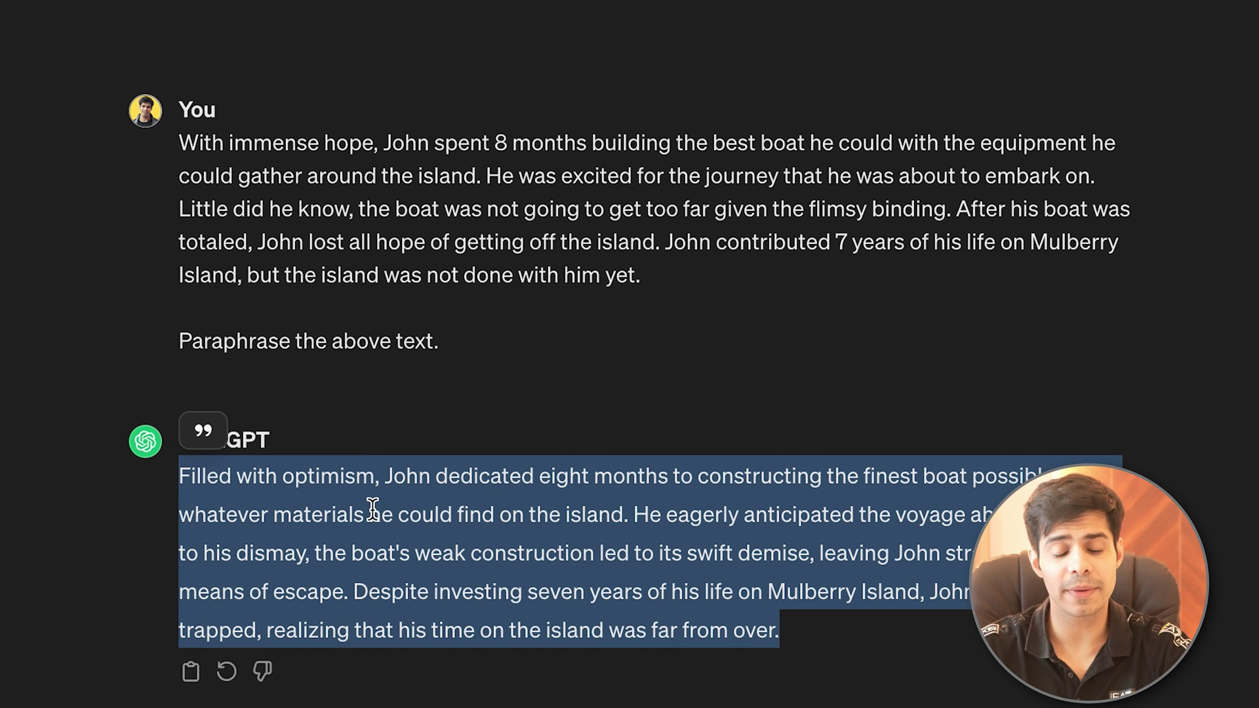
Select the user message and ChatGPT paraphrase, then bring up the Turnitin Feedback Studio report.
{"action": "left_click", "coordinate": [177, 486]}
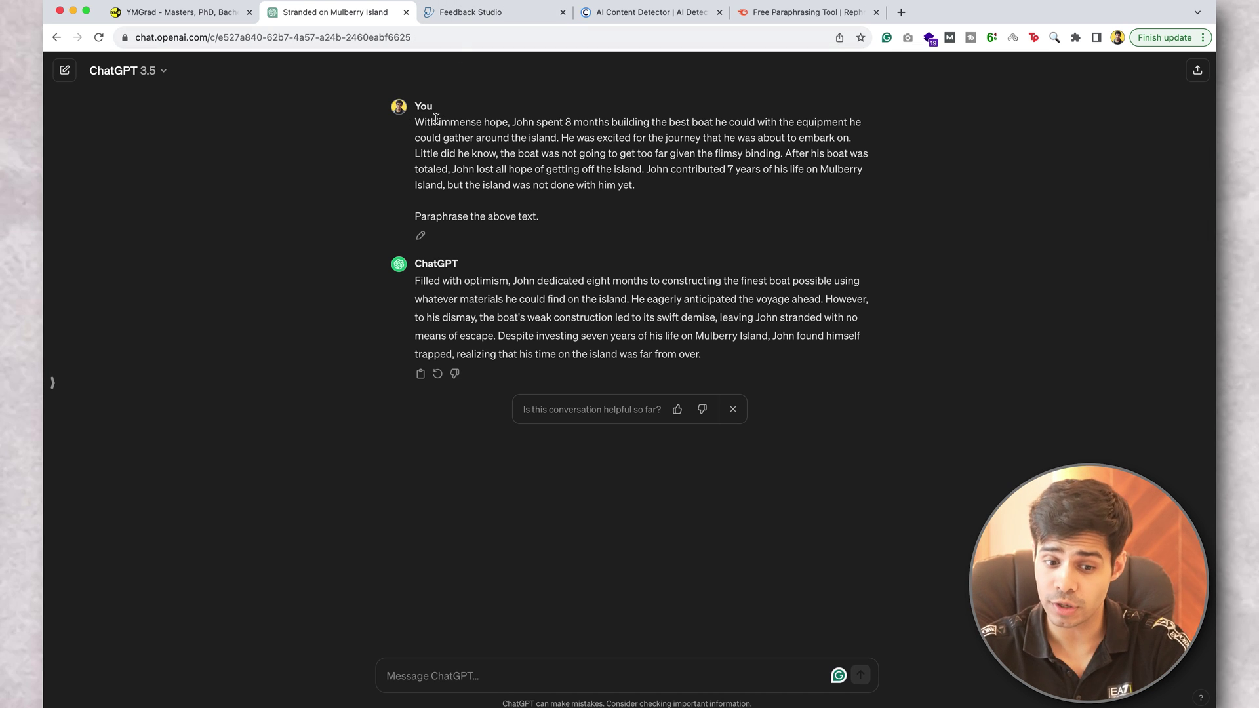
{"action": "left_click_drag", "start_coordinate": [416, 120], "coordinate": [617, 223]}
{"action": "left_click_drag", "start_coordinate": [418, 278], "coordinate": [705, 354]}
{"action": "left_click", "coordinate": [708, 351]}
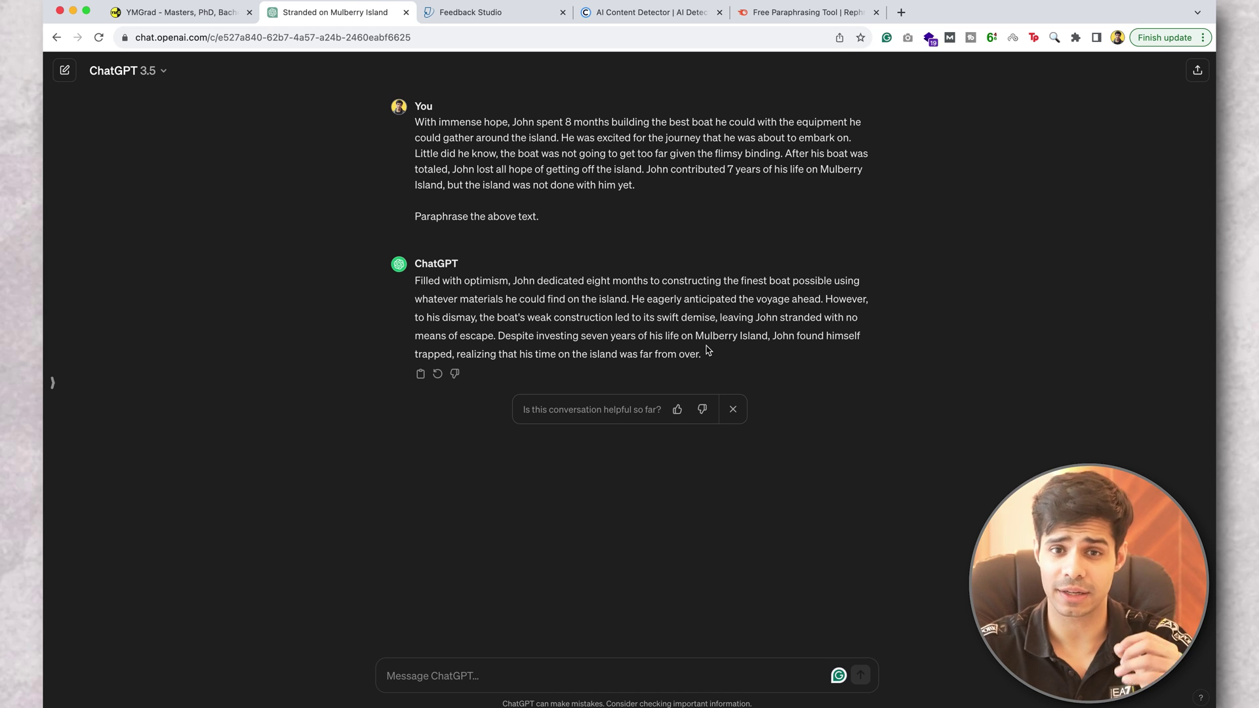
{"action": "left_click", "coordinate": [522, 14]}
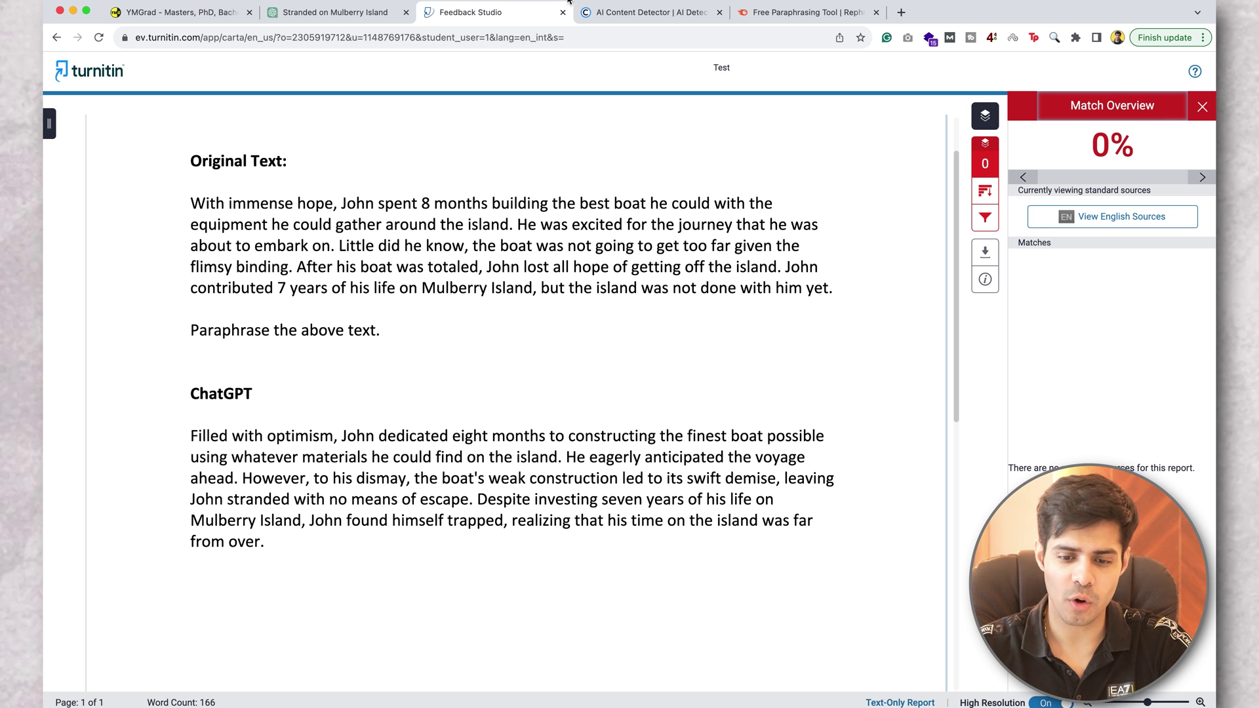
Review the Test document's 0% Turnitin match, then move to the AI Content Detector page.
{"action": "left_click", "coordinate": [616, 15]}
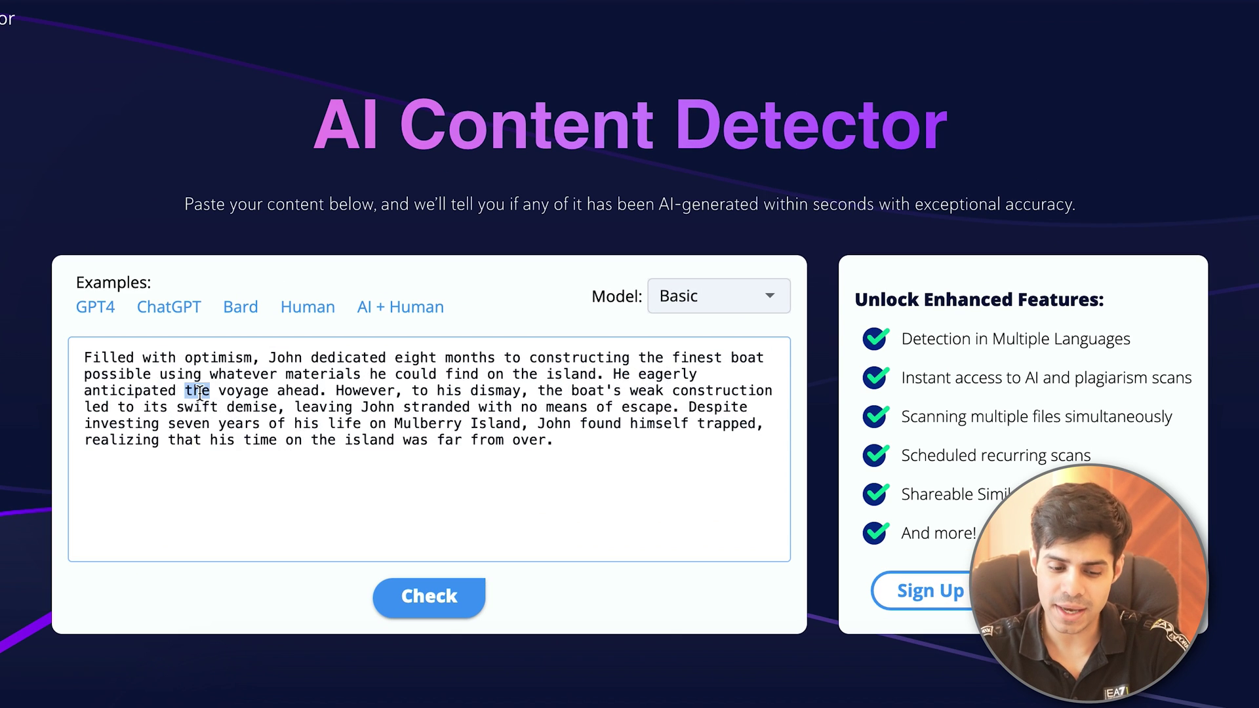
Delete the empty lines after the paraphrase in Copyleaks and run the AI detection check.
{"action": "key", "text": "super+a"}
{"action": "left_click", "coordinate": [326, 397]}
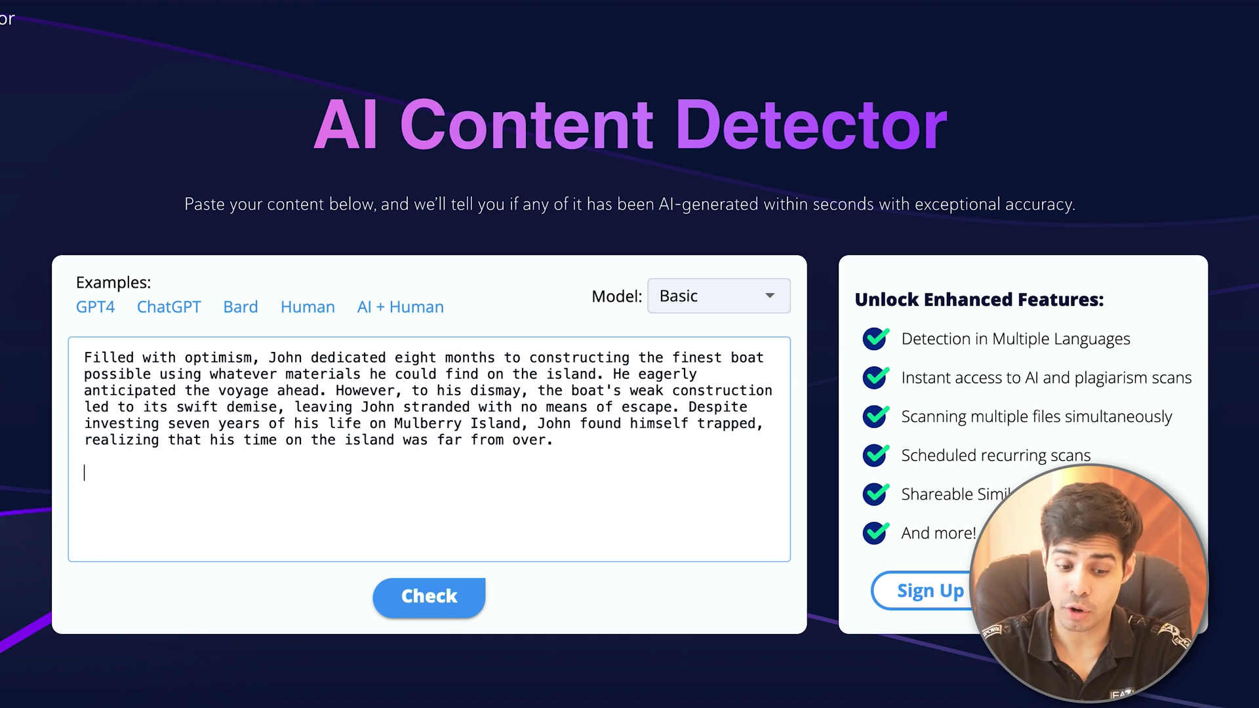
{"action": "key", "text": "BackSpace"}
{"action": "key", "text": "BackSpace"}
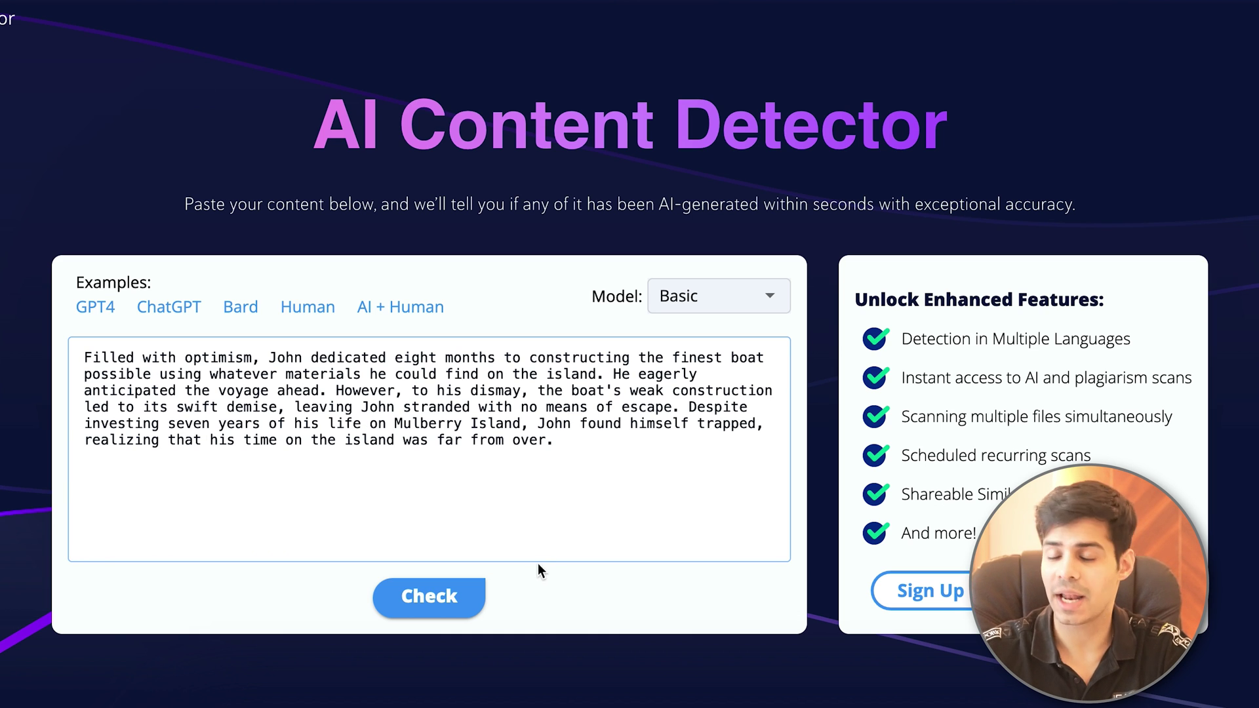
{"action": "left_click", "coordinate": [431, 597]}
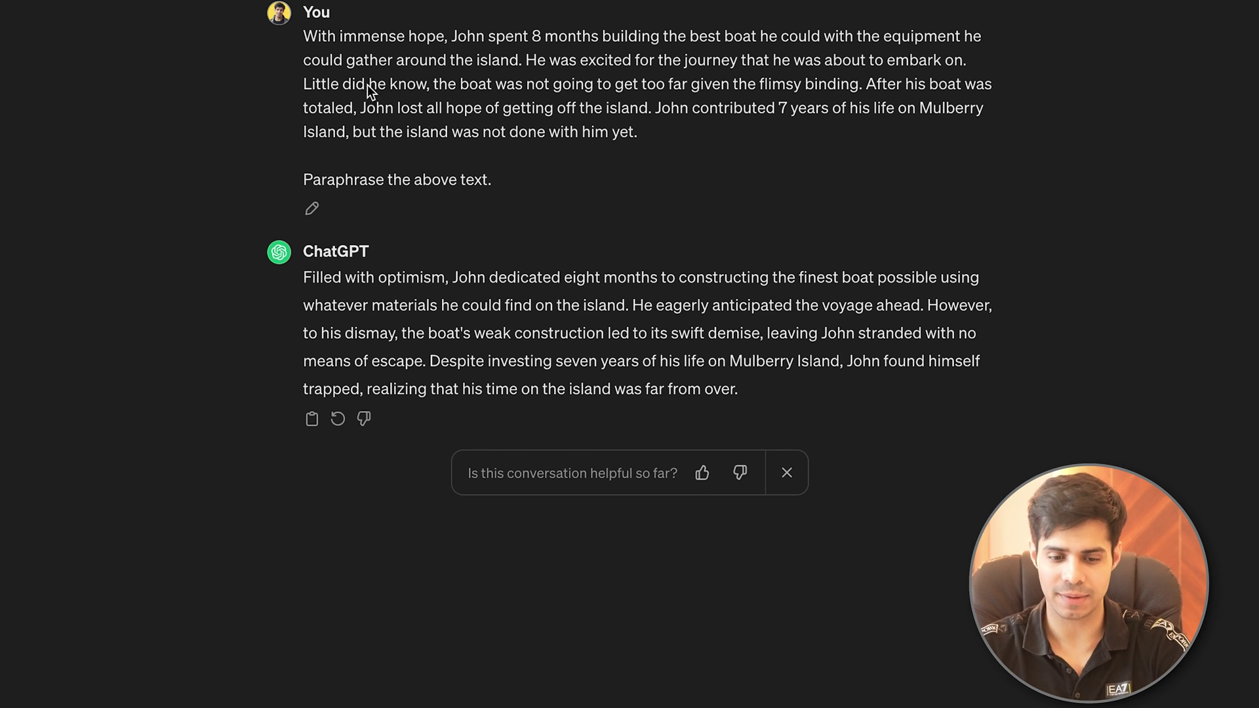
Check the original Mulberry Island paragraph in Copyleaks, which reports 'This is human text'.
{"action": "triple_click", "coordinate": [408, 84]}
{"action": "key", "text": "ctrl+c"}
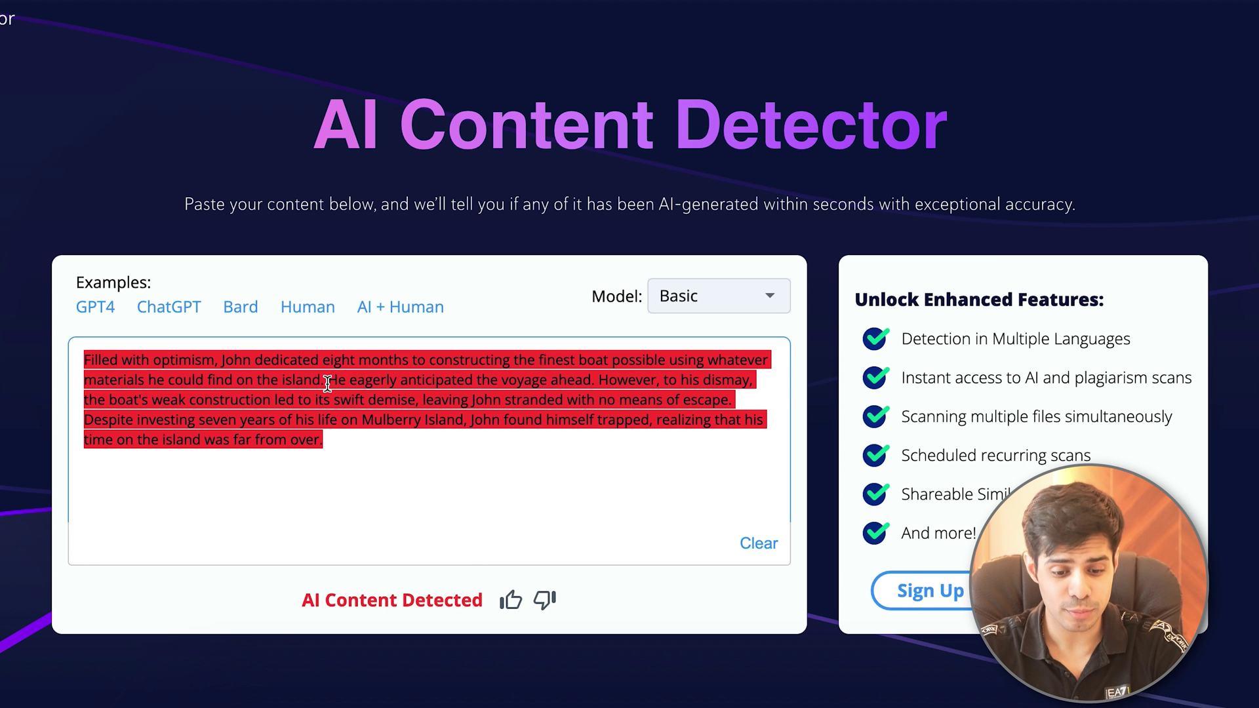
{"action": "key", "text": "ctrl+a"}
{"action": "key", "text": "ctrl+v"}
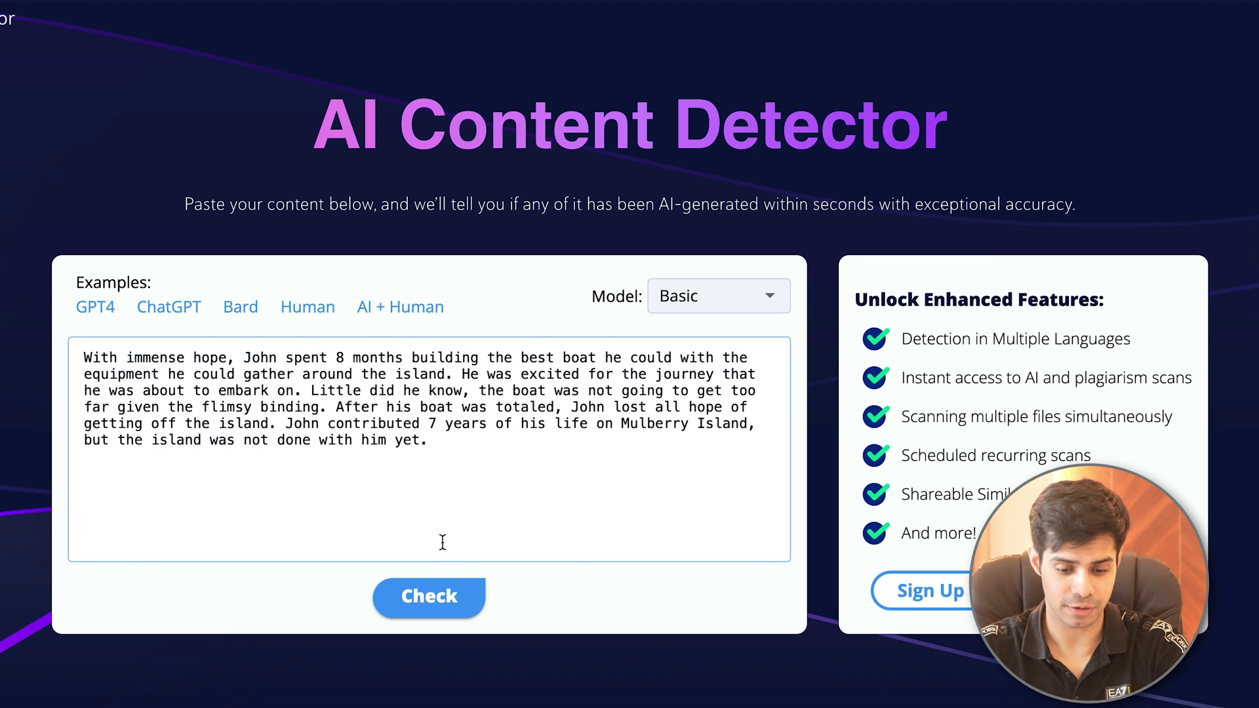
{"action": "left_click", "coordinate": [429, 597]}
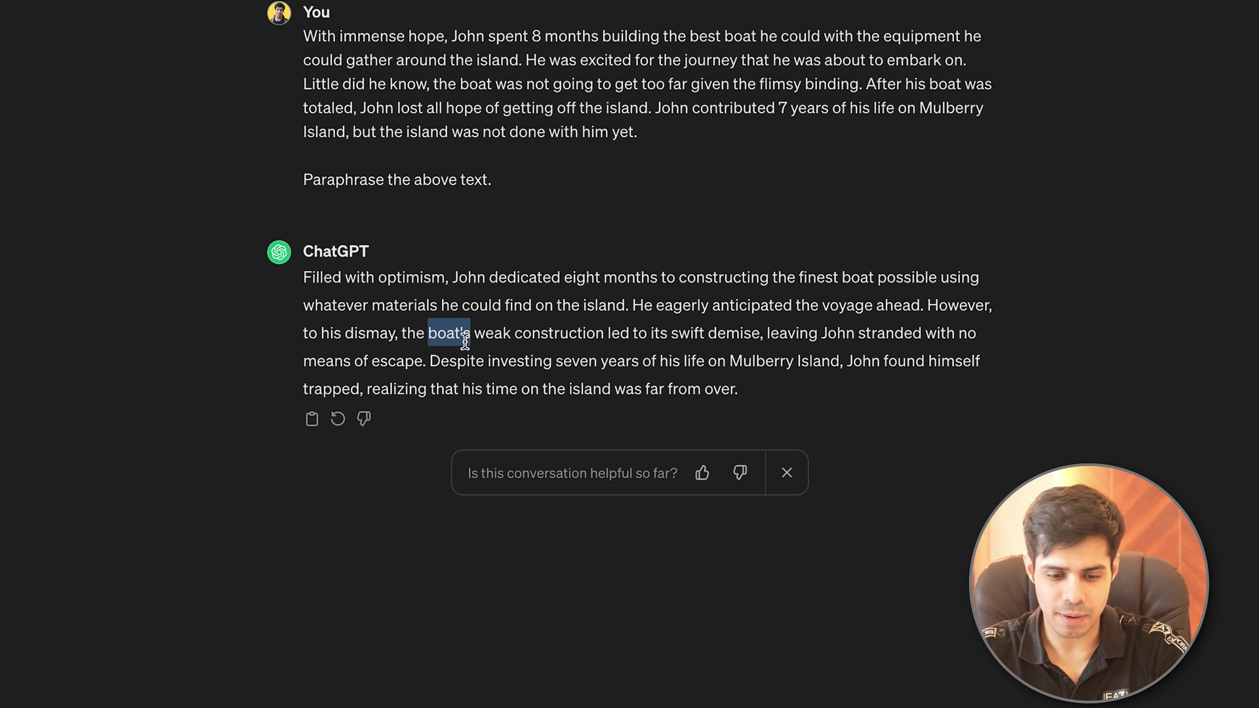
{"action": "triple_click", "coordinate": [465, 341]}
{"action": "key", "text": "ctrl+c"}
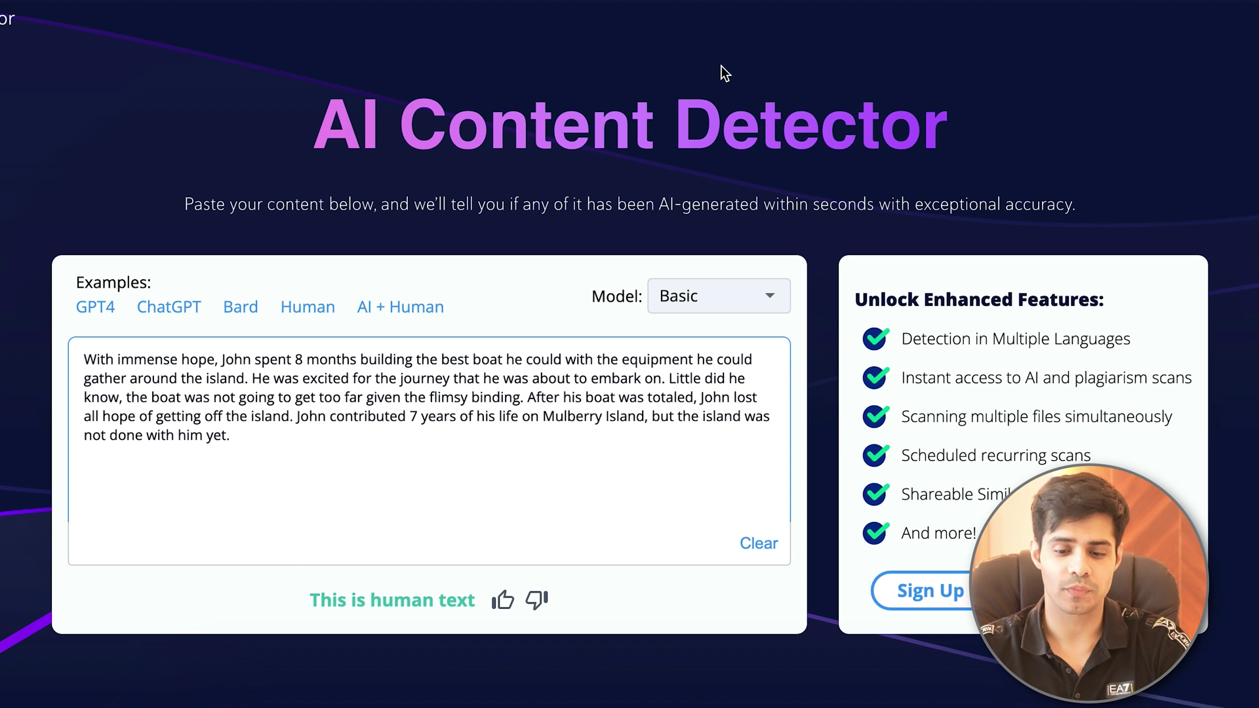
Replace the Copyleaks box contents with the ChatGPT paraphrase.
{"action": "left_click", "coordinate": [335, 403]}
{"action": "key", "text": "ctrl+a"}
{"action": "type", "text": "With immense hope, John spent 8 months building the best boat he could with the equipment he could gather around the island. He was excited for the journey that he was about to embark on. Little did he know, the boat was not going to get too far given the flimsy binding. After his boat was totaled, John lost all hope of getting off the island. John contributed 7 years of his life on Mulberry Island, but the island was not done with him yet."}
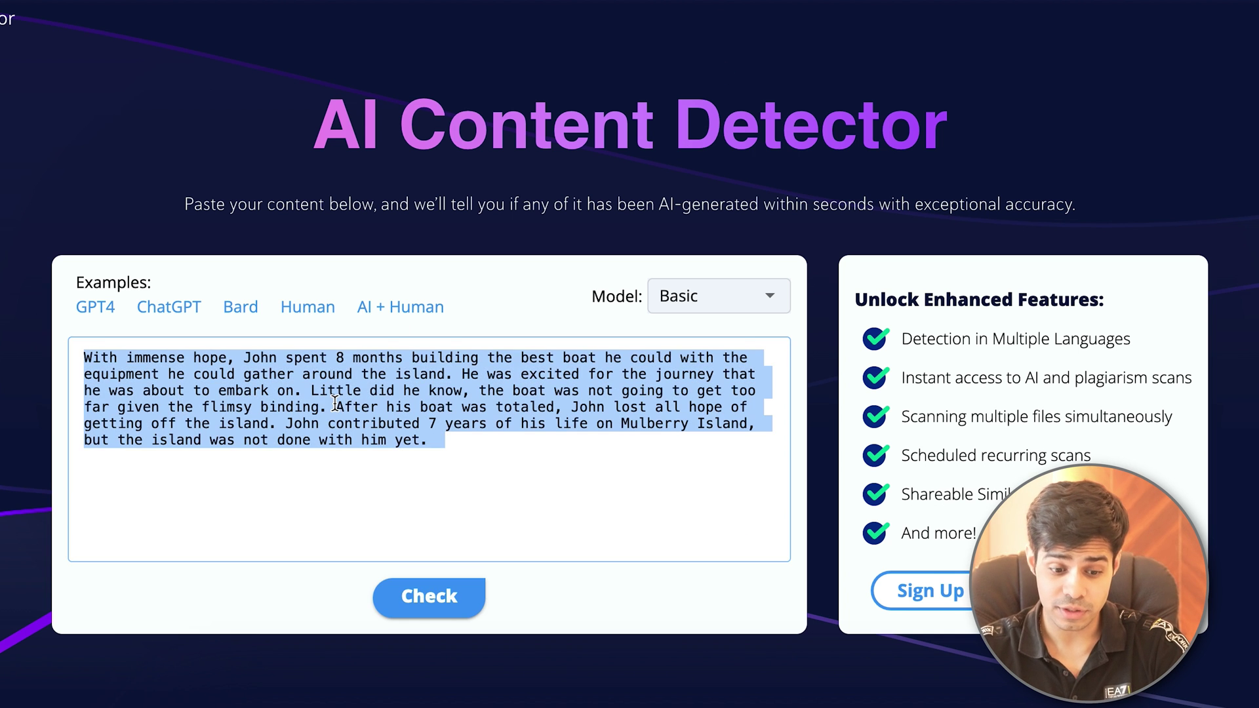
{"action": "key", "text": "ctrl+v"}
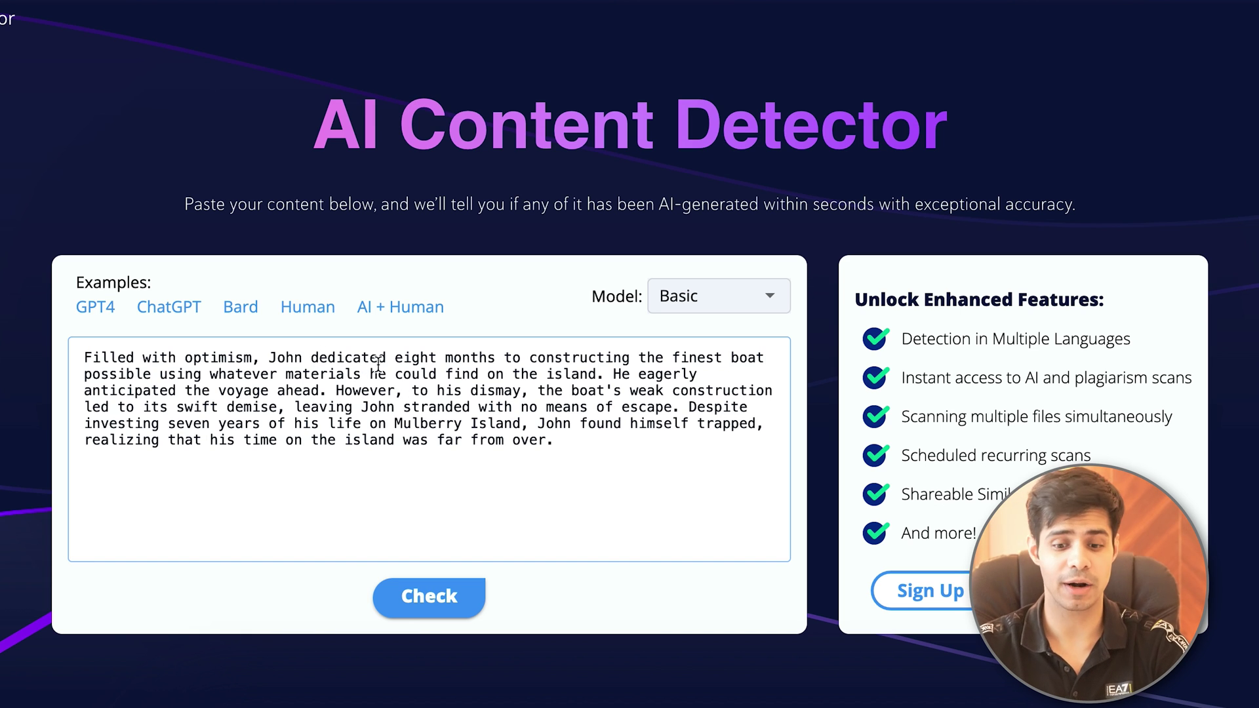
Change the word 'Despite' in the paraphrase to 'Even after'.
{"action": "double_click", "coordinate": [419, 360]}
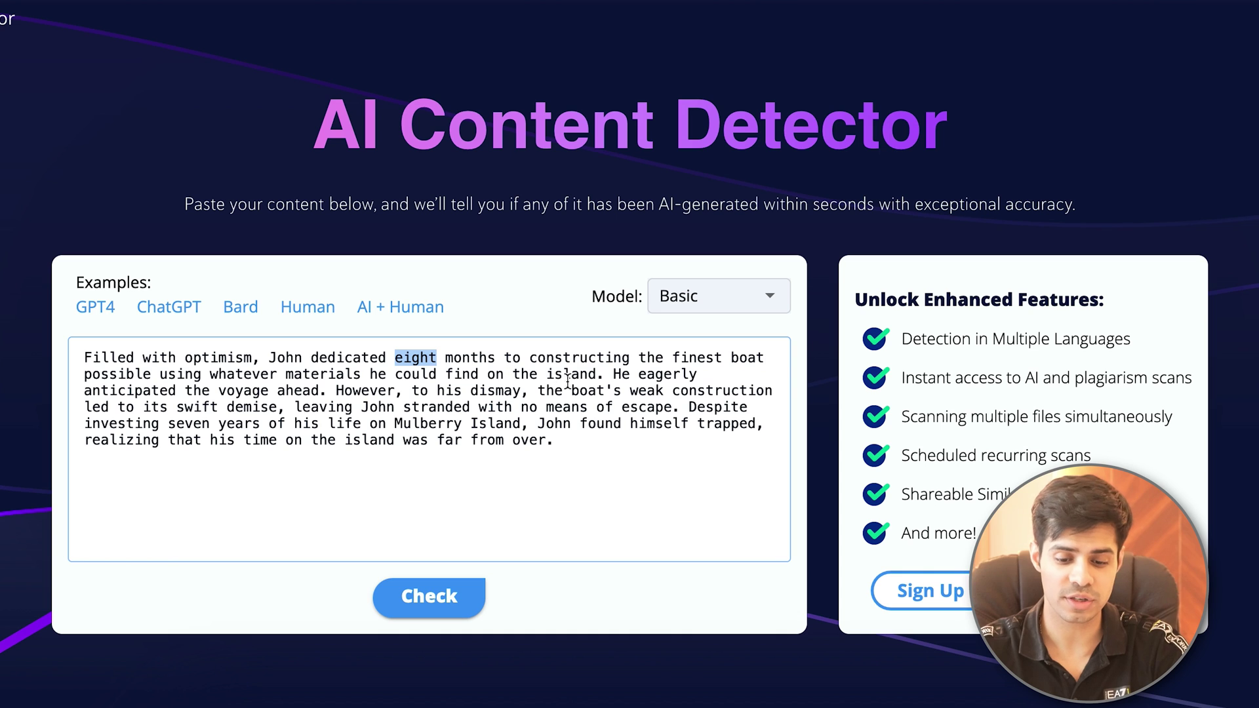
{"action": "double_click", "coordinate": [501, 392]}
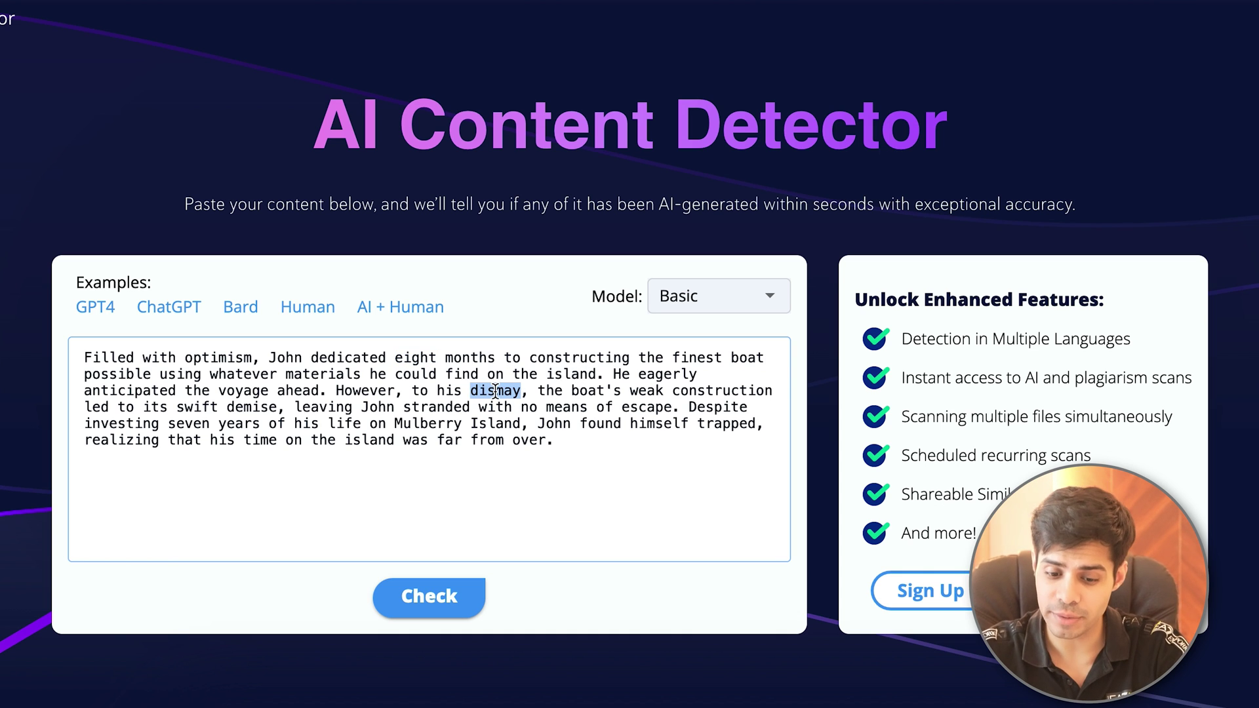
{"action": "double_click", "coordinate": [707, 408]}
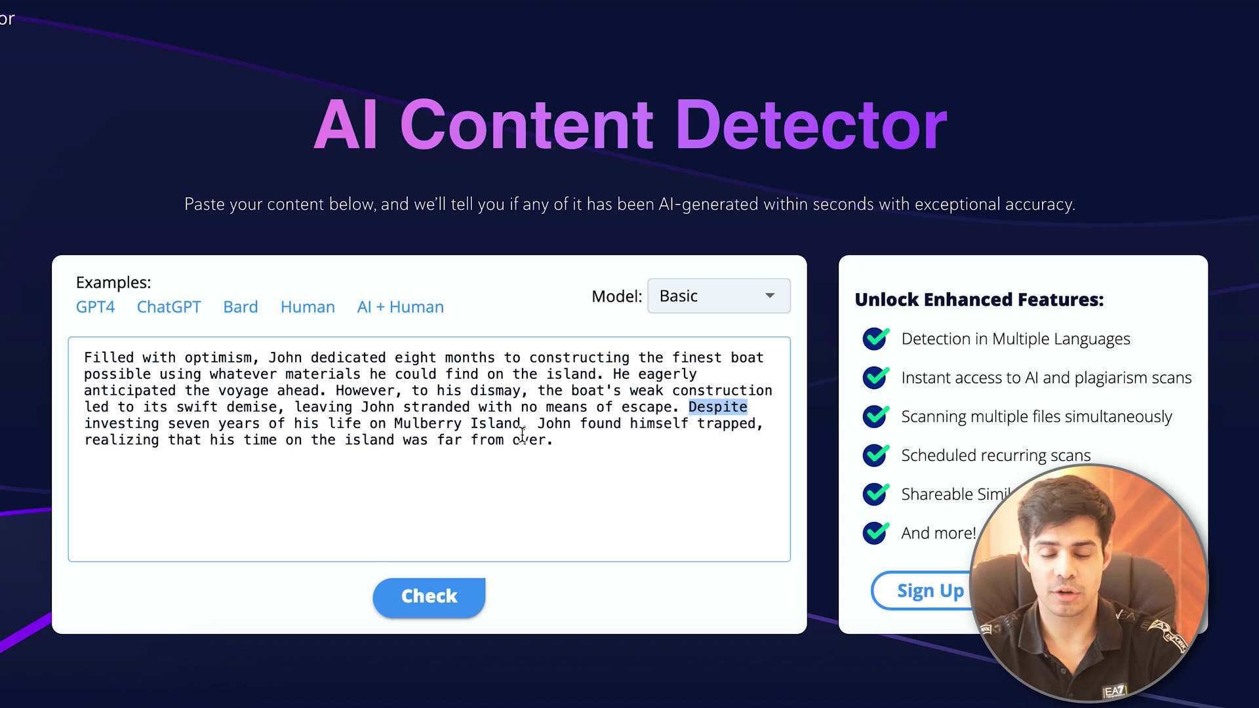
{"action": "type", "text": "Even after"}
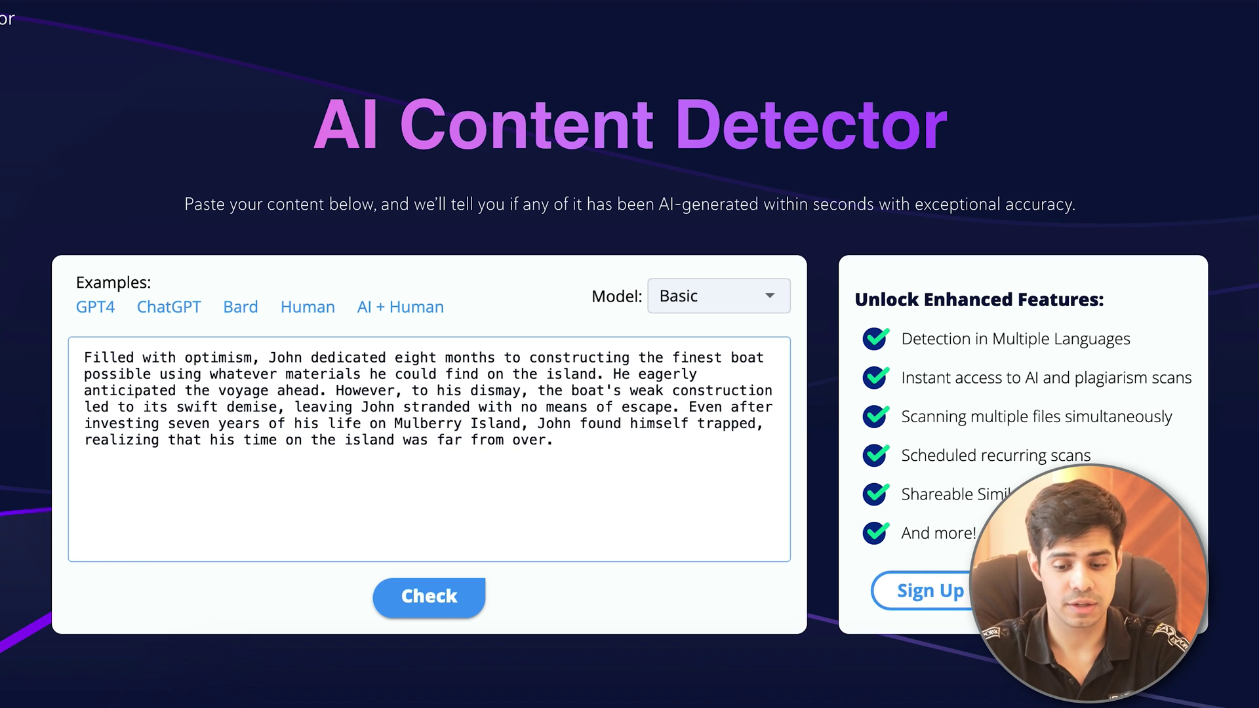